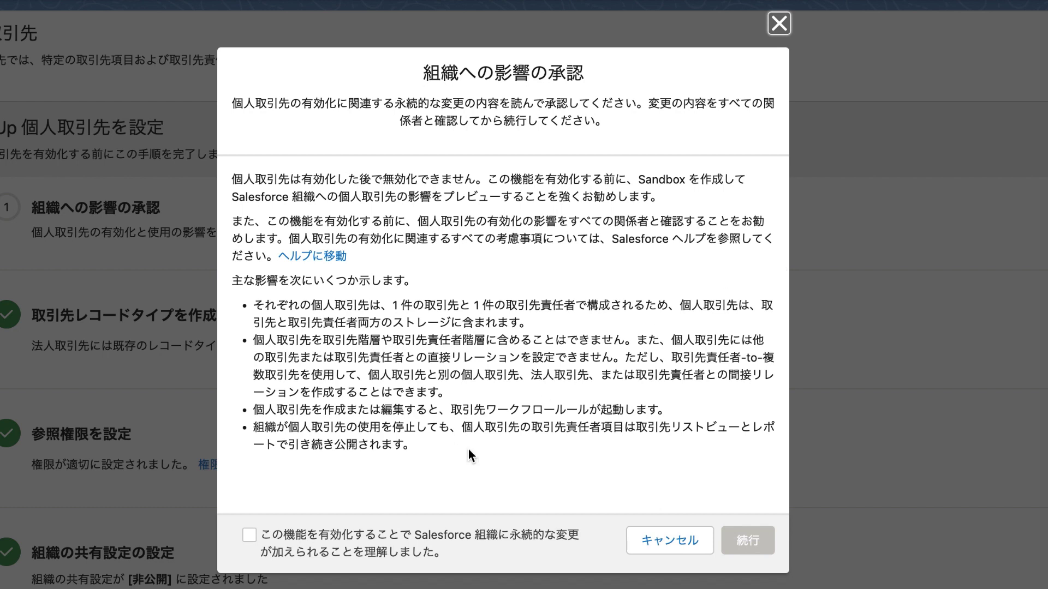
Step: Acknowledge the permanent organizational impact of enabling person accounts and continue
click(255, 534)
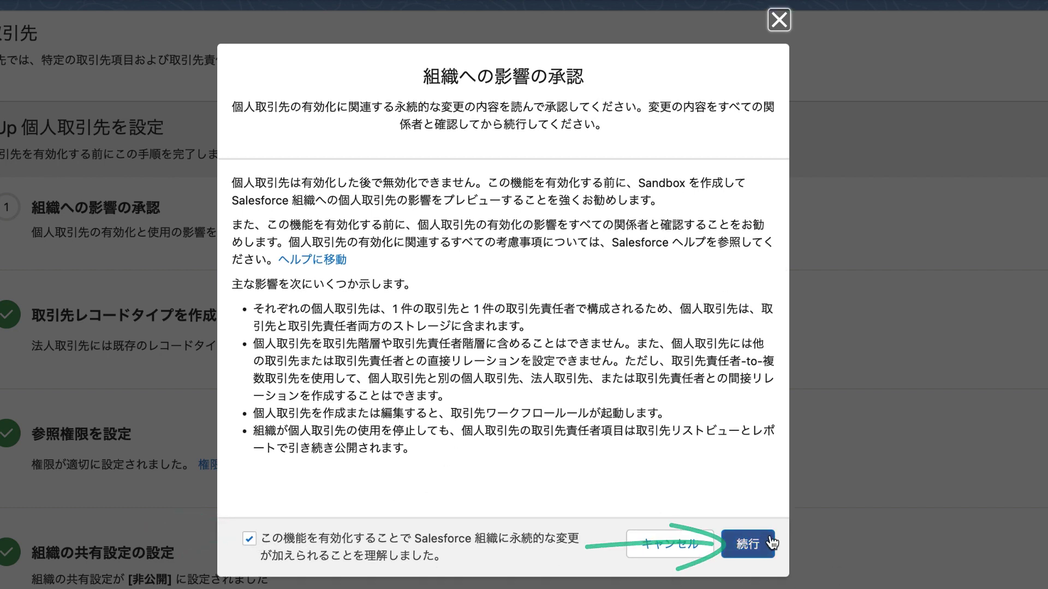
click(748, 543)
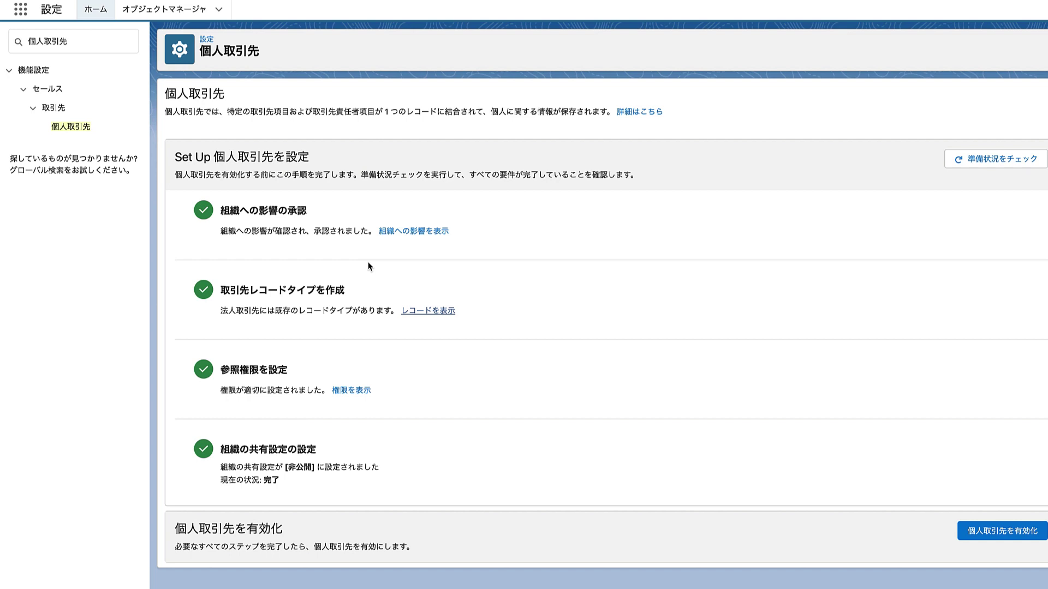
Step: View the existing account record types from the person account checklist and open the form for creating a new one
click(430, 311)
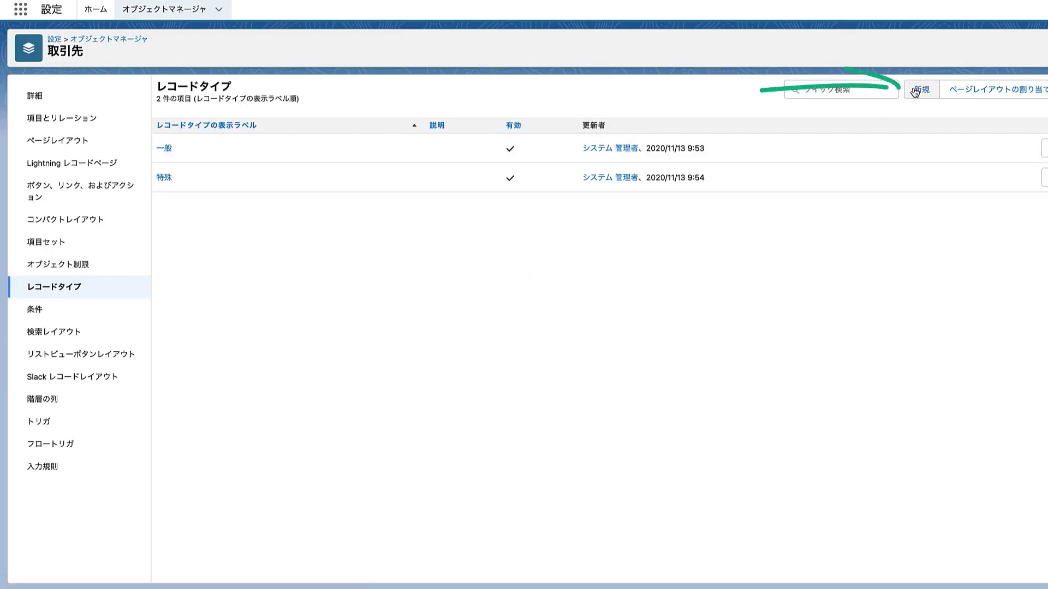
click(916, 91)
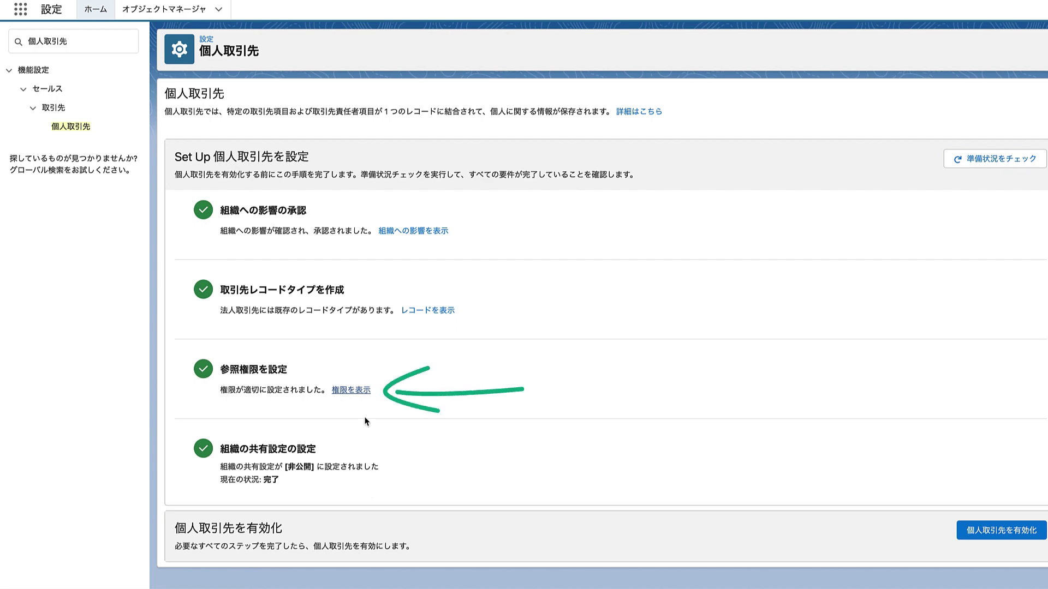
Step: Open the 標準ユーザ profile from the access permission requirement and examine its standard object permissions for 取引先 and 取引先責任者
click(351, 391)
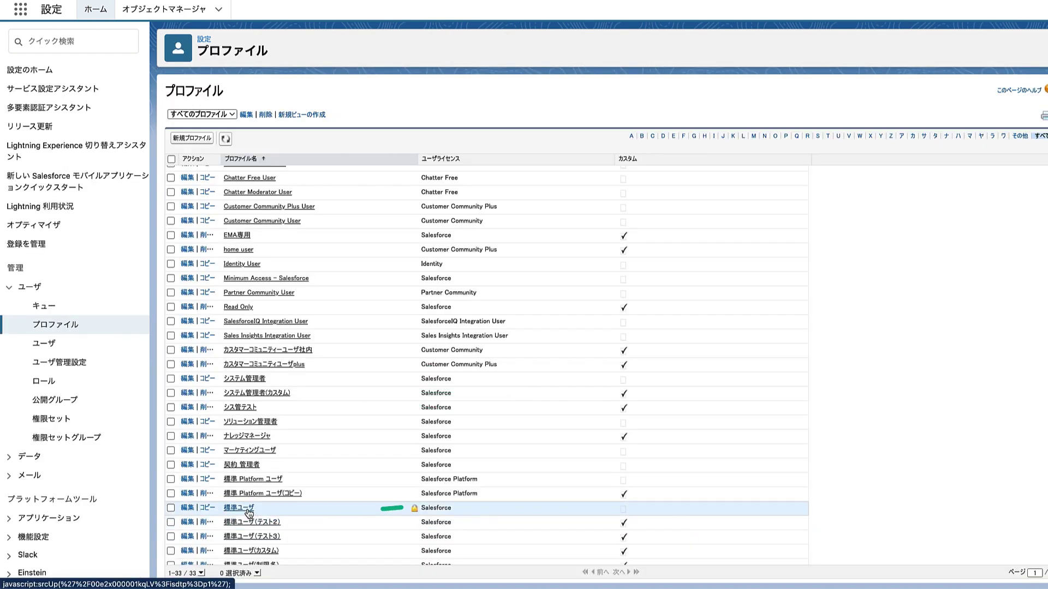
click(249, 510)
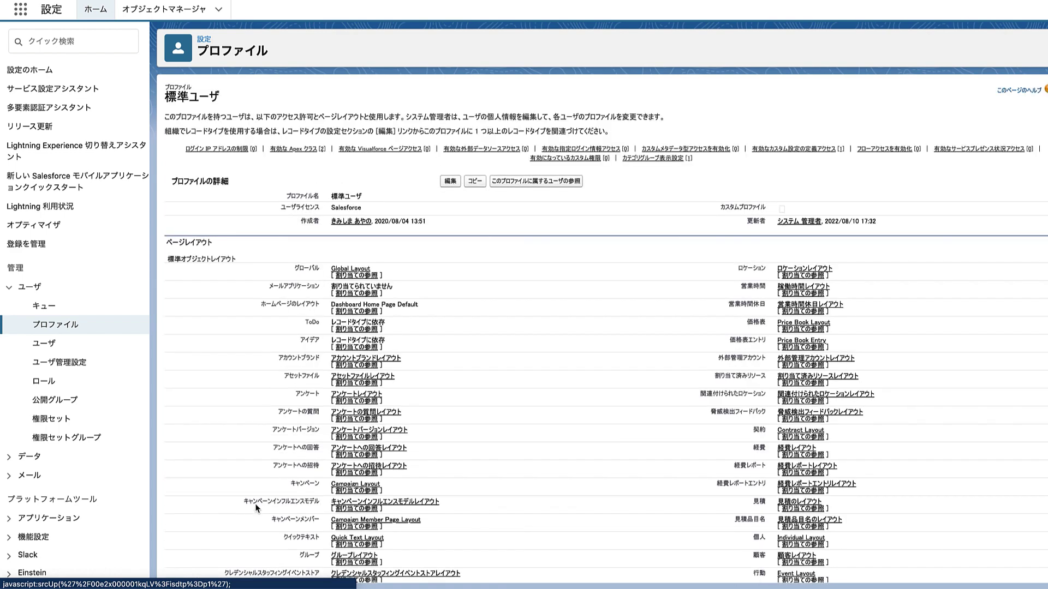
key(ctrl+f)
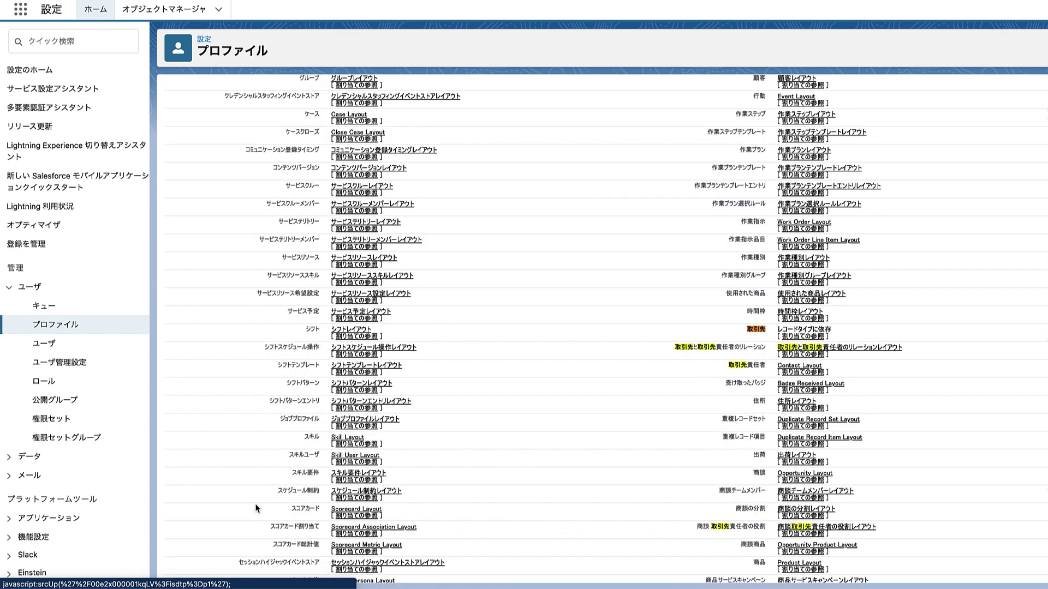
key(Return)
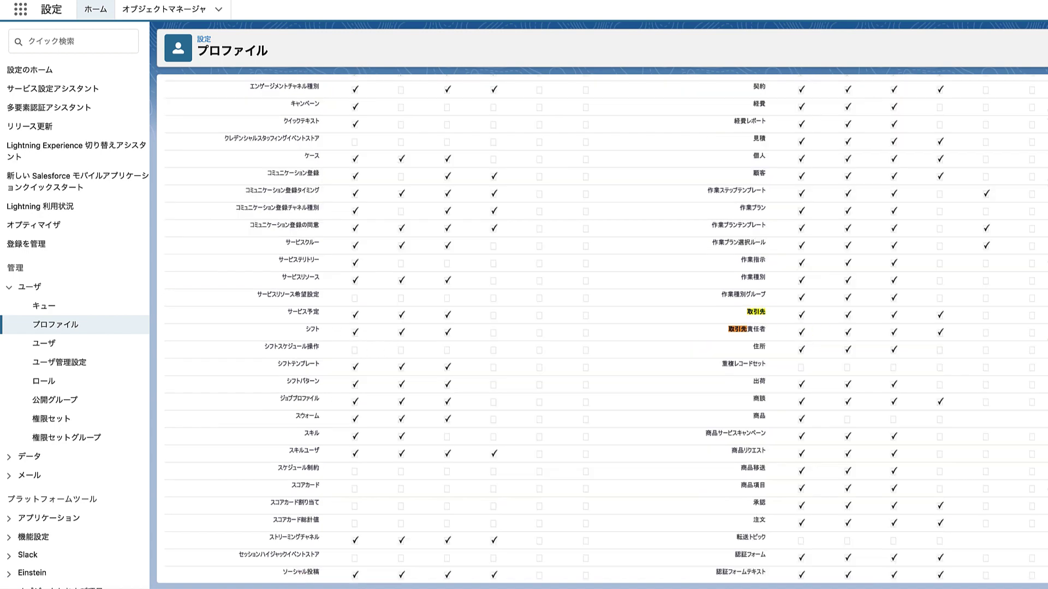
scroll(659, 165, up, 5)
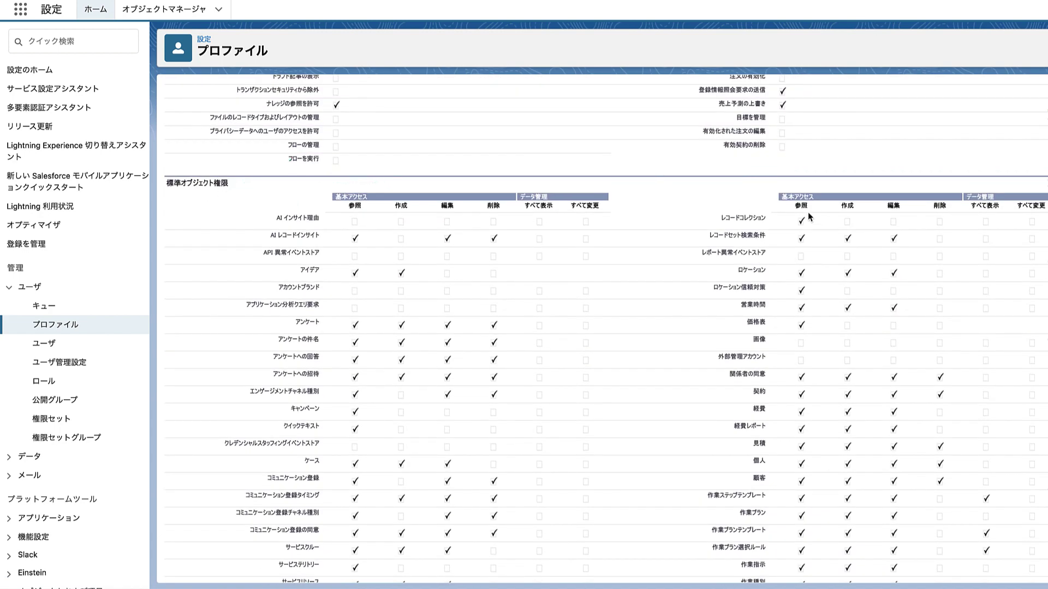
scroll(828, 336, down, 4)
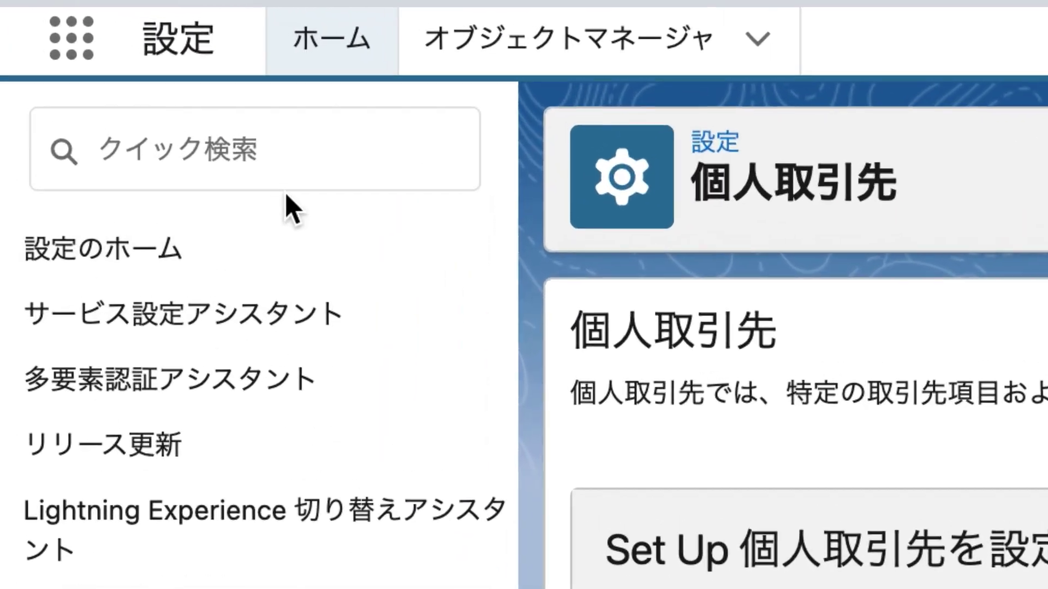
Step: Search the setup for 共有設定 and open the sharing settings under セキュリティ
click(78, 44)
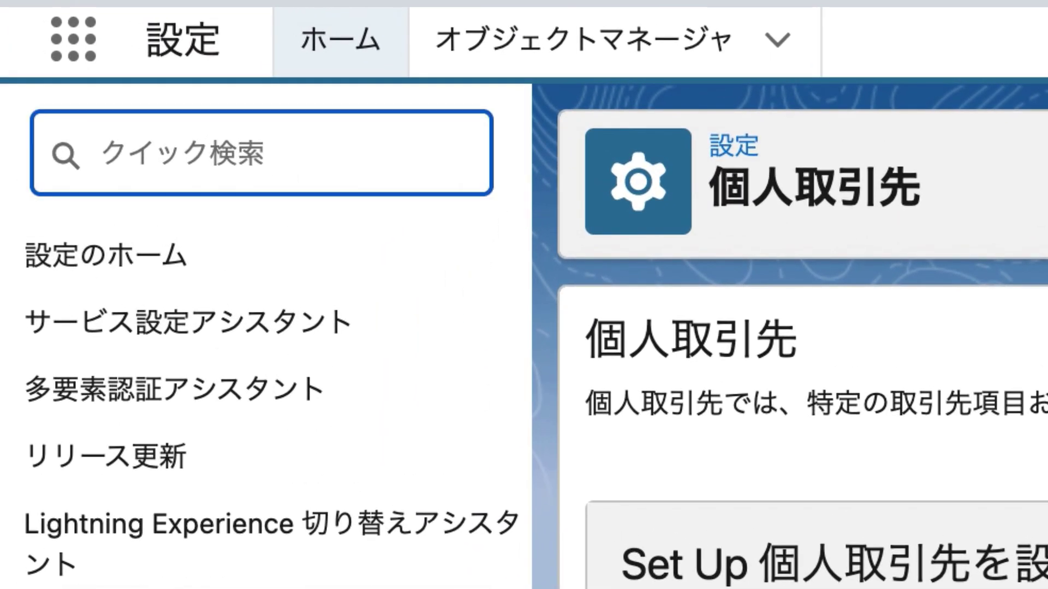
text(kyouyuusettei)
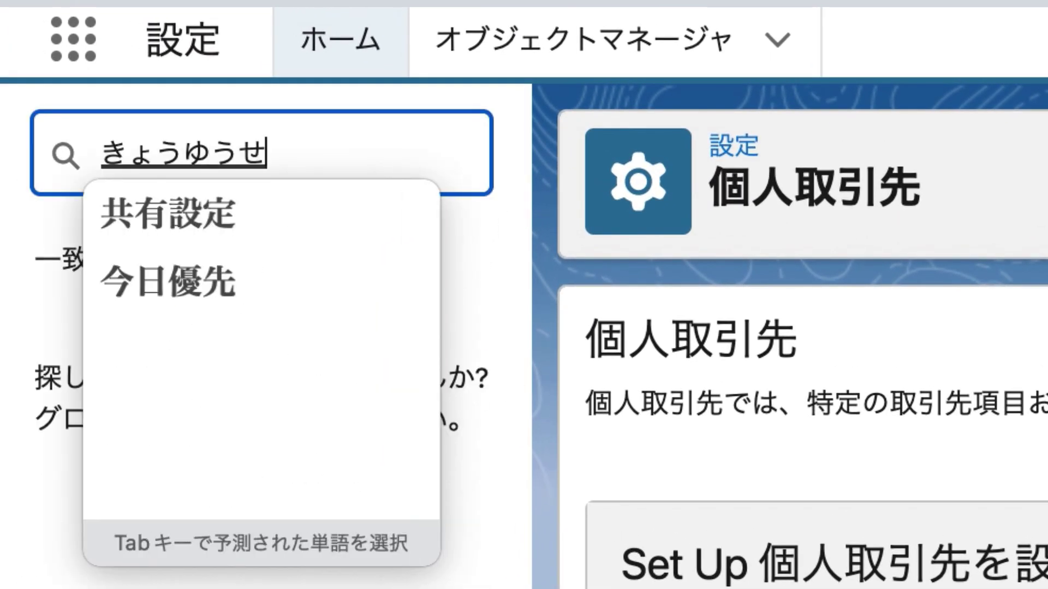
key(space)
key(Return)
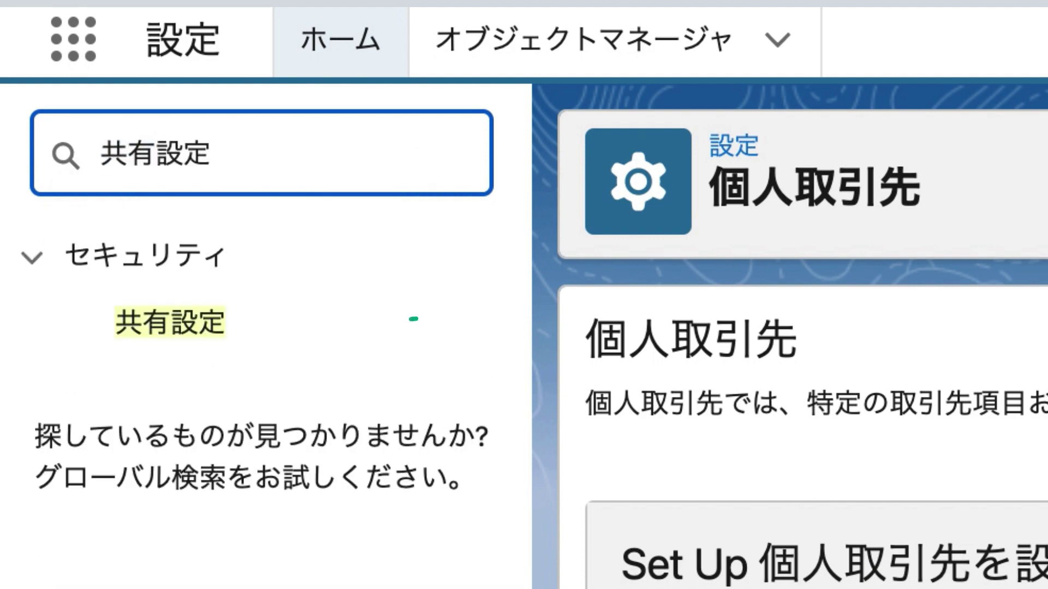
click(201, 330)
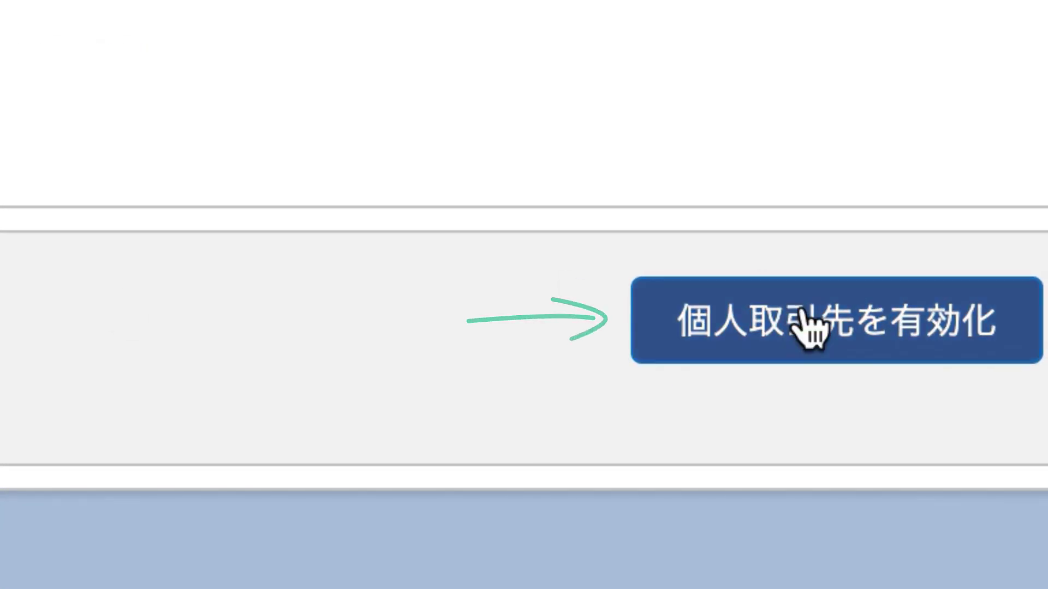
Step: Enable person accounts (個人取引先) for the organization and accept the irreversible activation
click(801, 314)
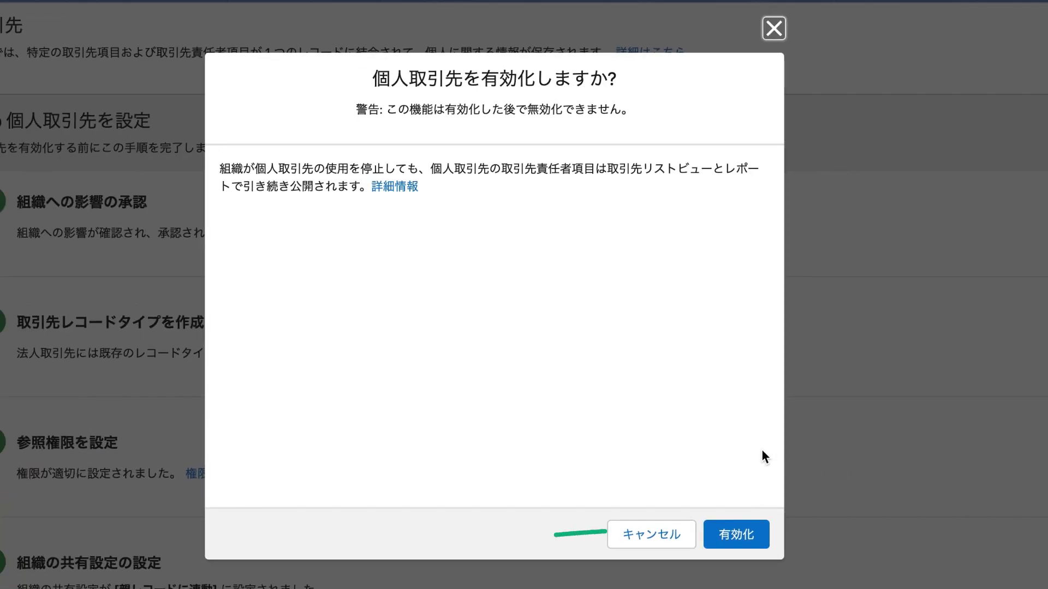
click(748, 537)
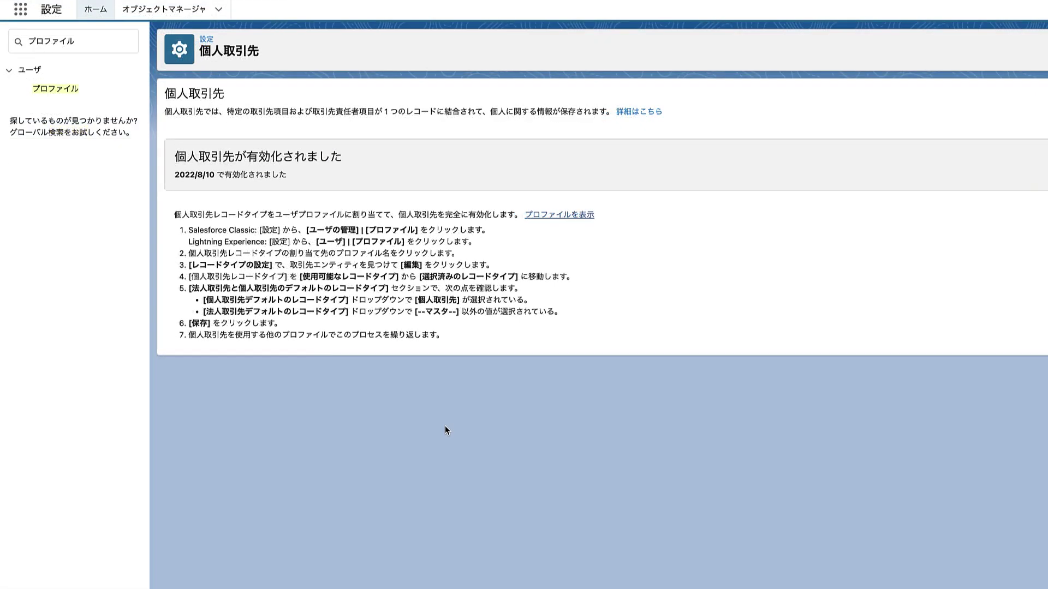
Step: In the 標準ユーザ profile's person account record type settings, add 個人取引先 to the selected record types and save
click(583, 217)
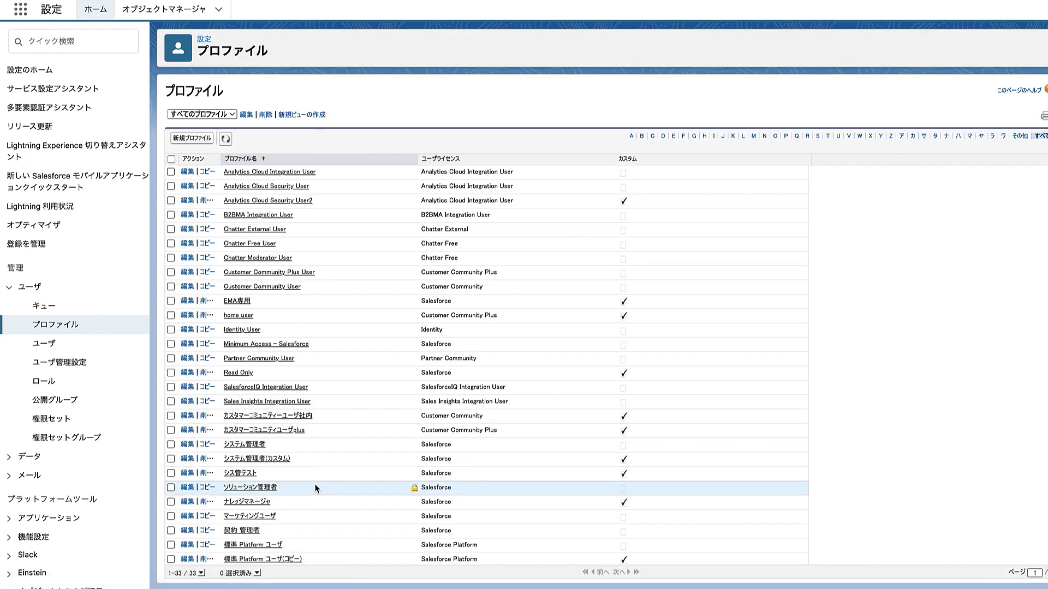
scroll(316, 519, down, 3)
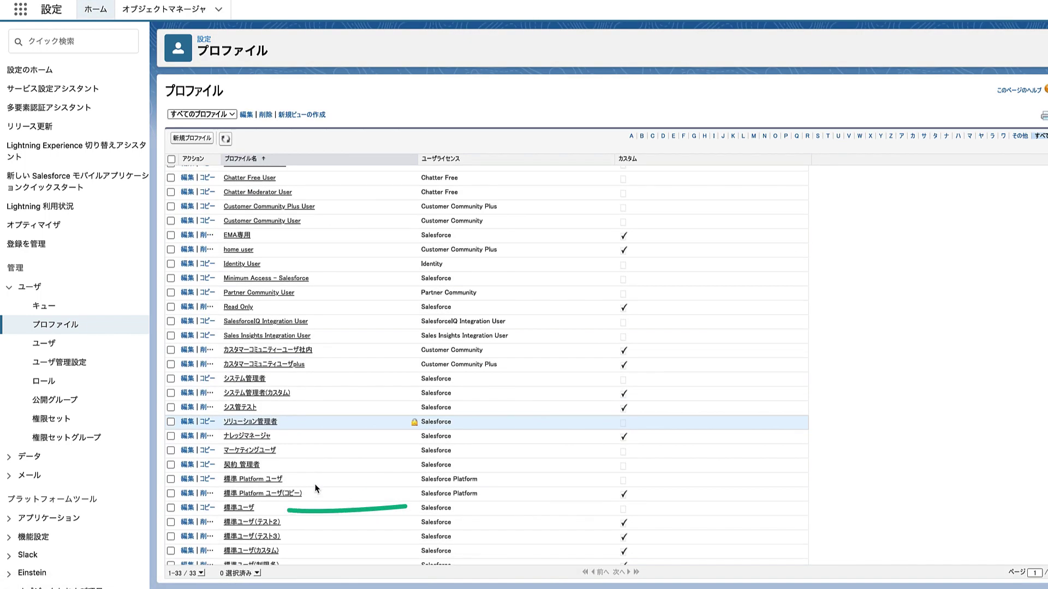
click(239, 508)
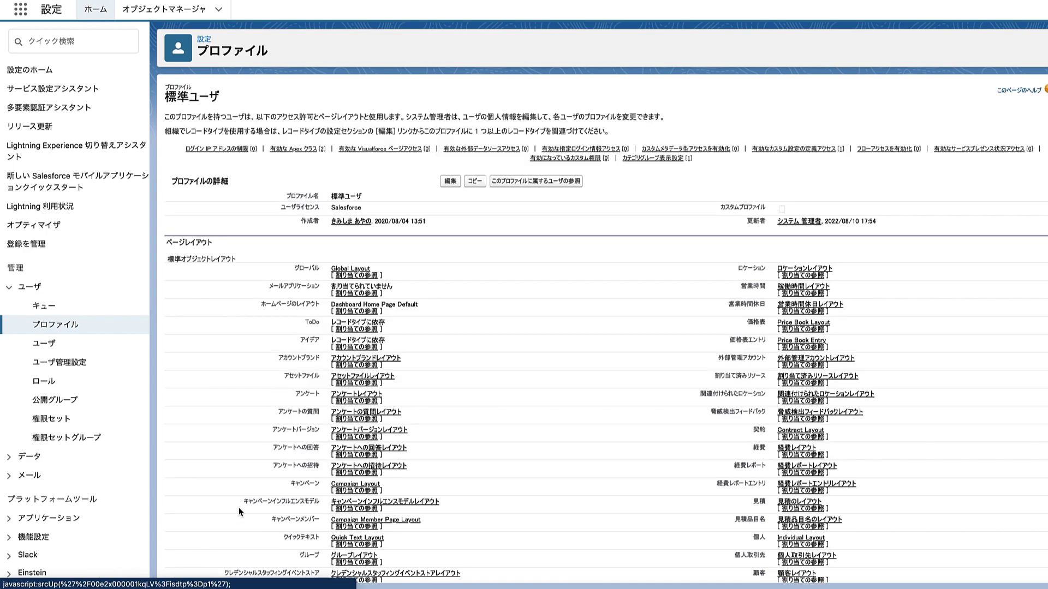
key(Return)
key(Return)
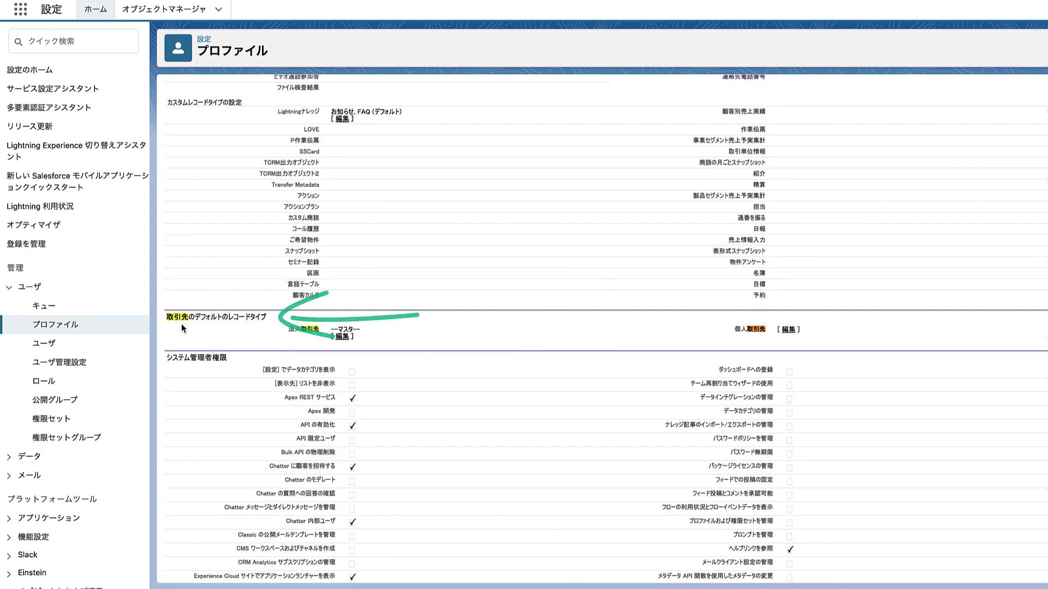
click(788, 331)
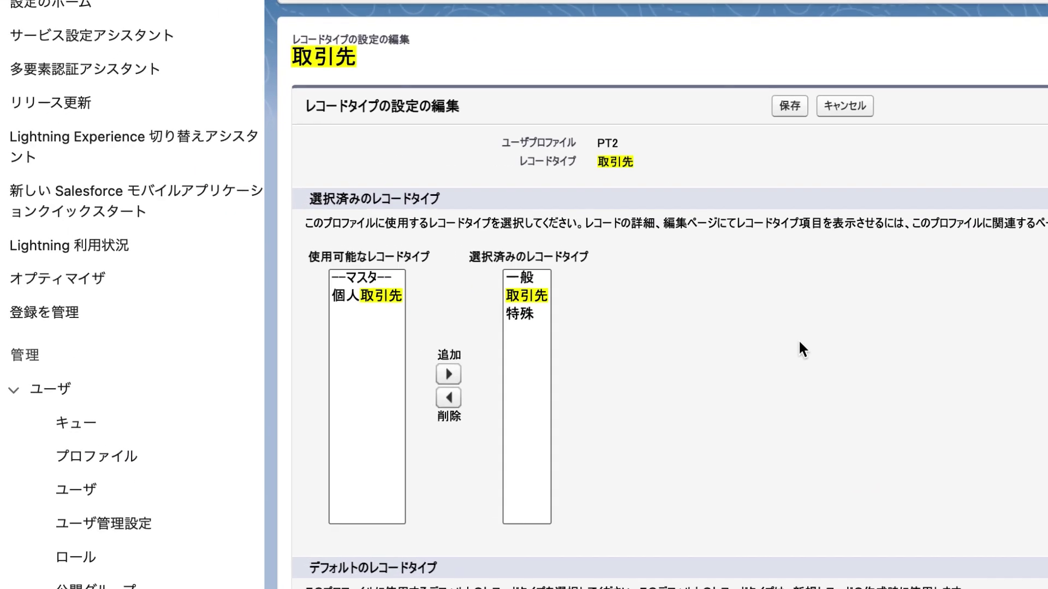
click(373, 293)
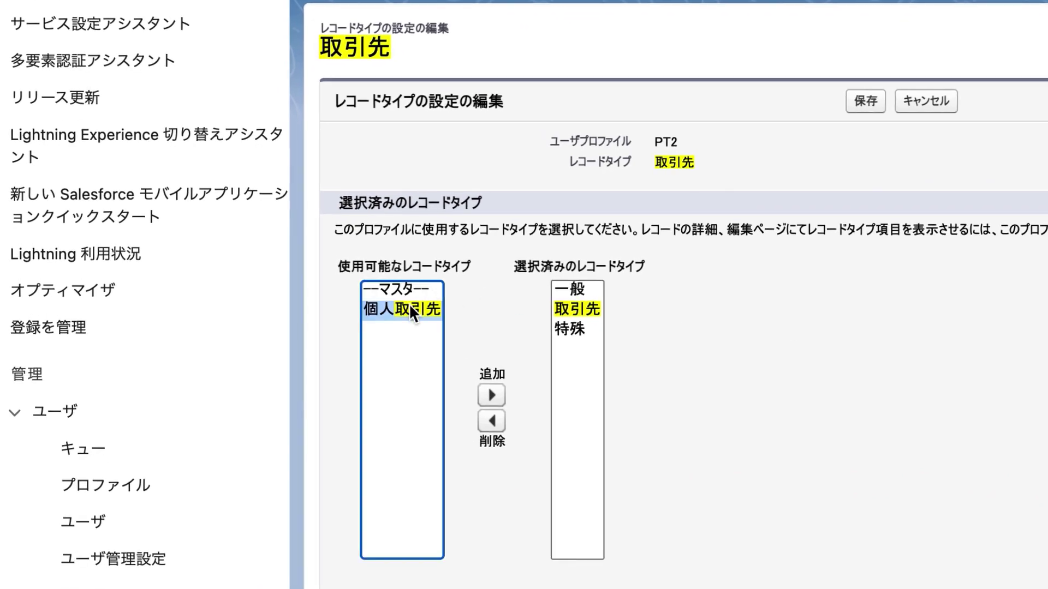
click(492, 395)
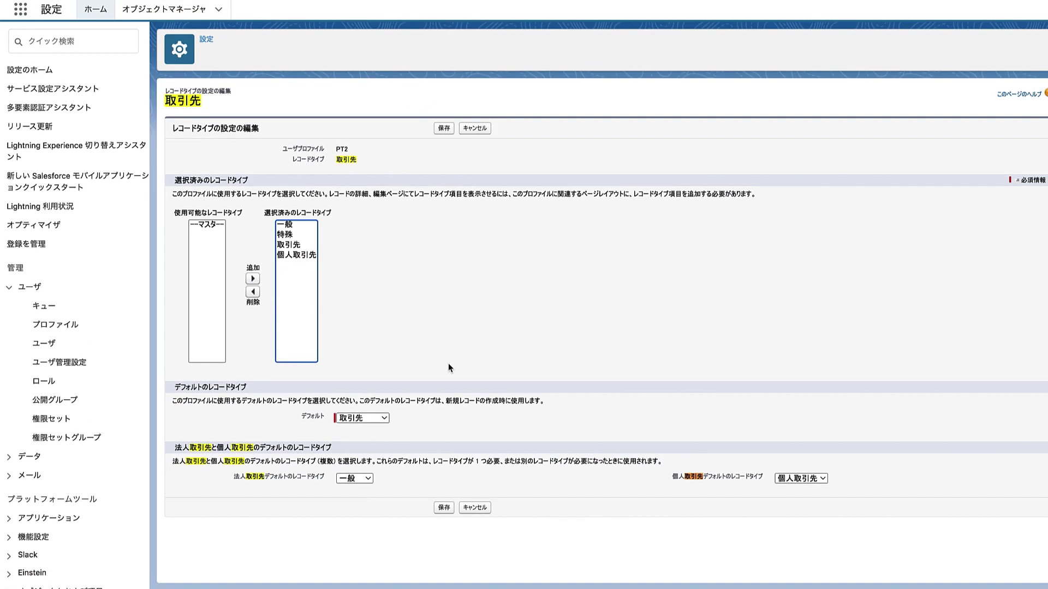
click(441, 509)
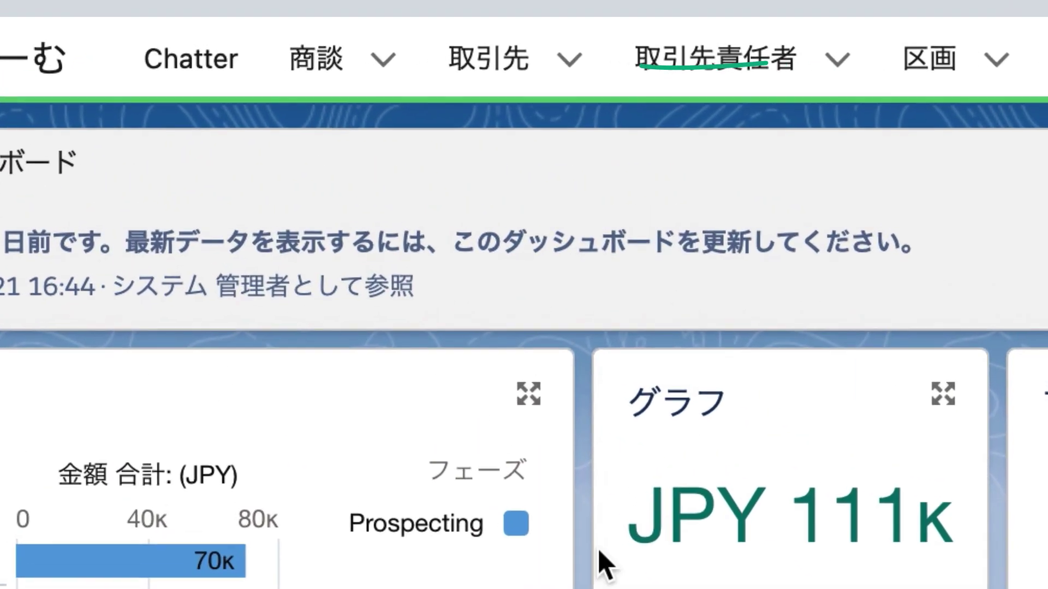
Step: Start a new account (取引先) record using the 個人取引先 record type
click(497, 65)
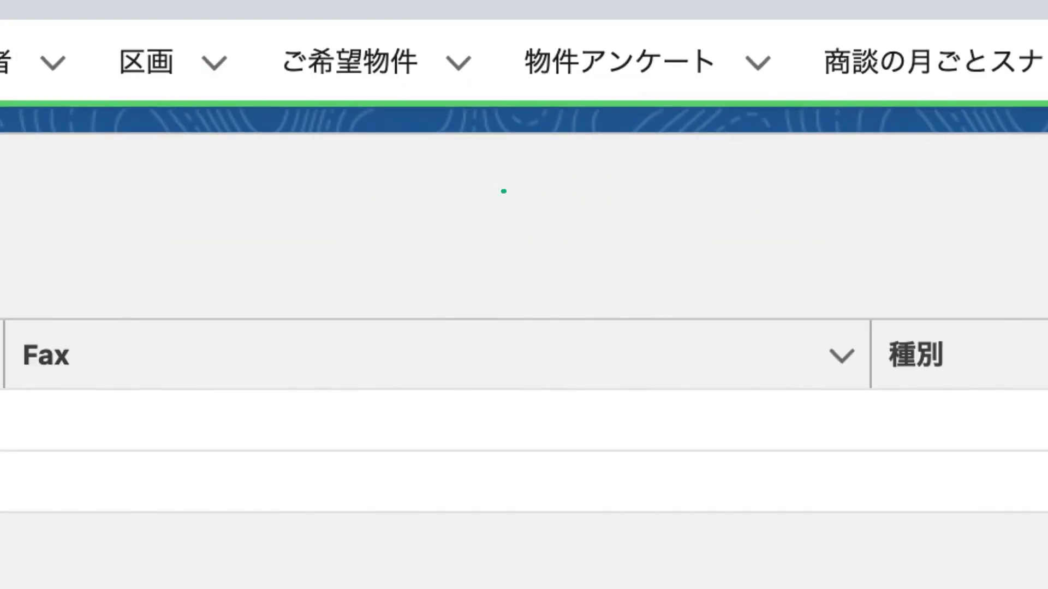
click(710, 193)
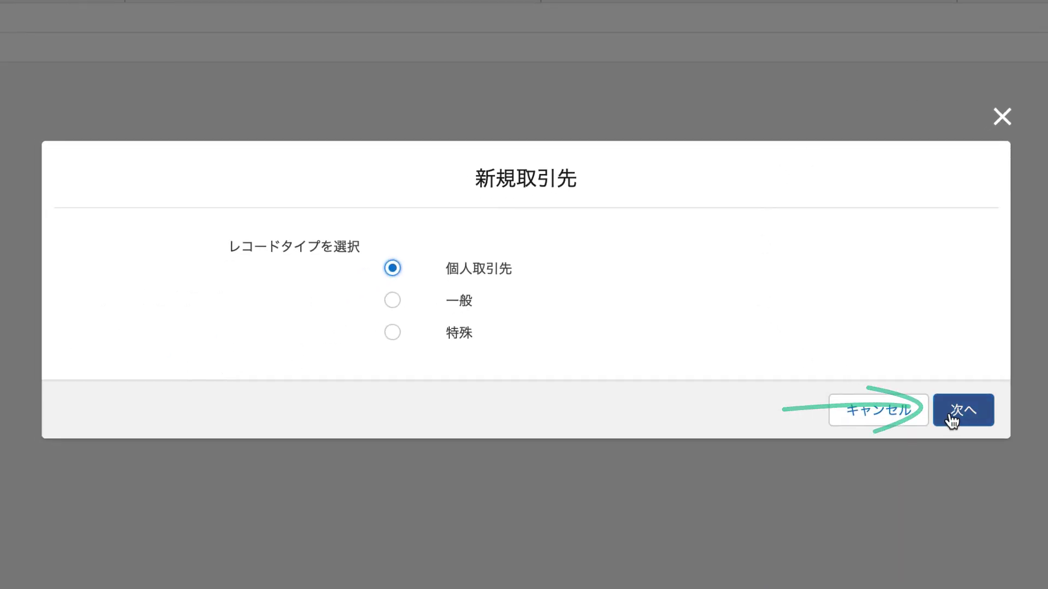
click(953, 419)
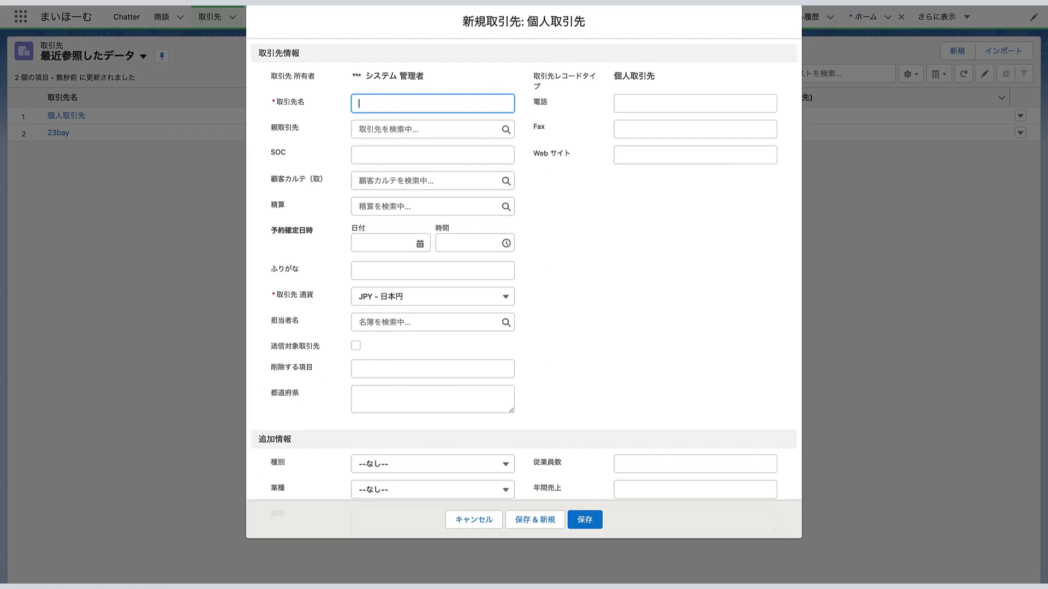
Step: Name the new account 個人取引先 and save the record
text(こじんとりひきさk)
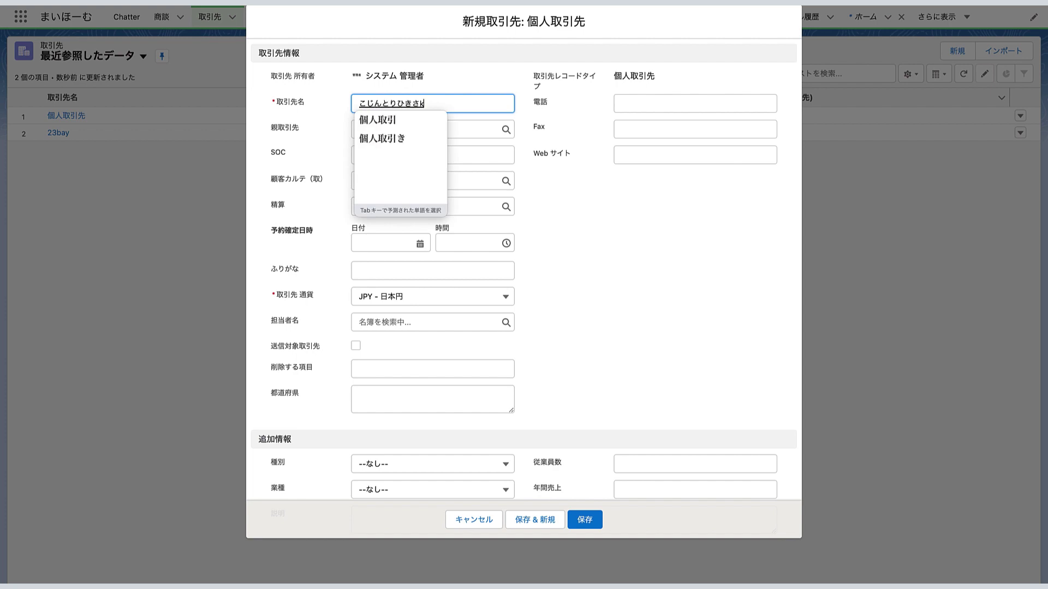
text(i)
key(space)
key(Return)
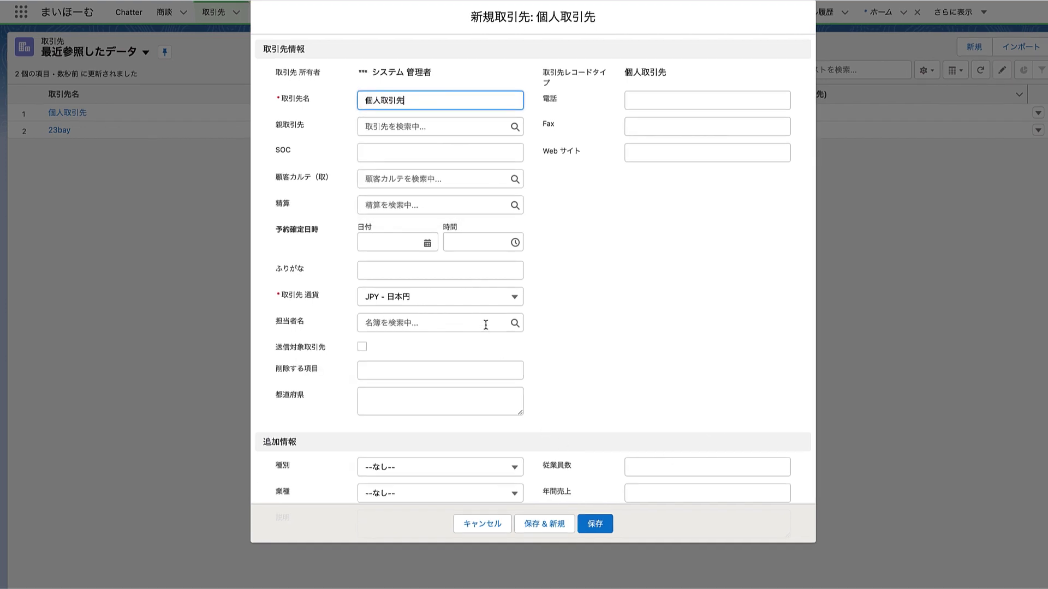
scroll(509, 333, down, 3)
click(599, 525)
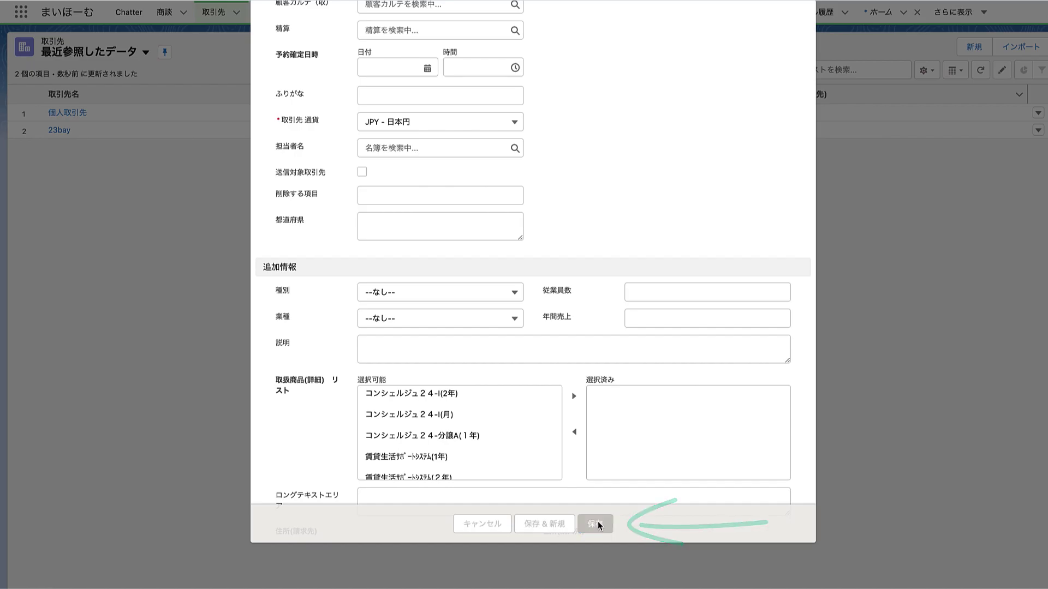